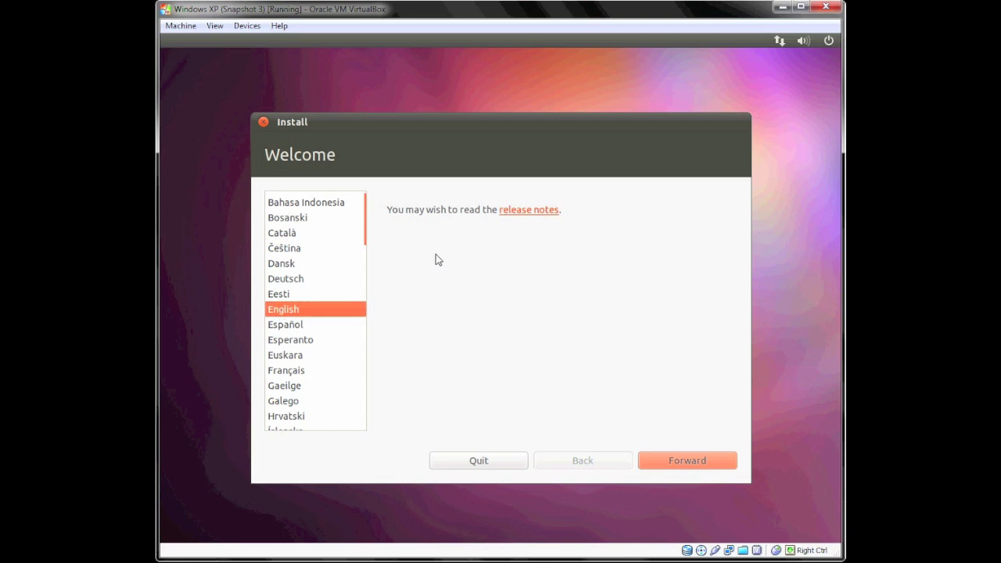
Keep English as the installation language and move past the Welcome page
click(669, 461)
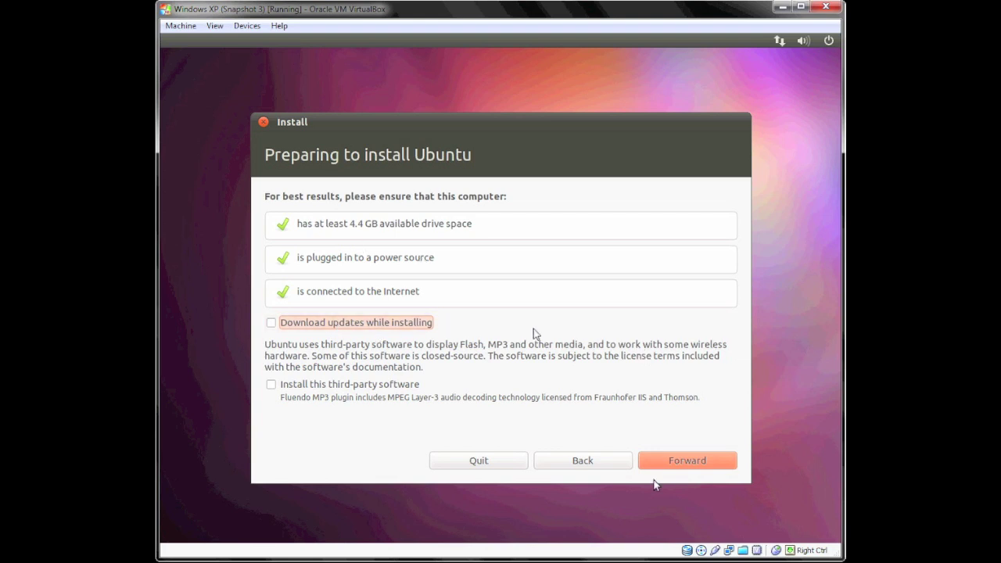
Pass the preparation checks and choose 'Something else' to partition the drives manually
key(Return)
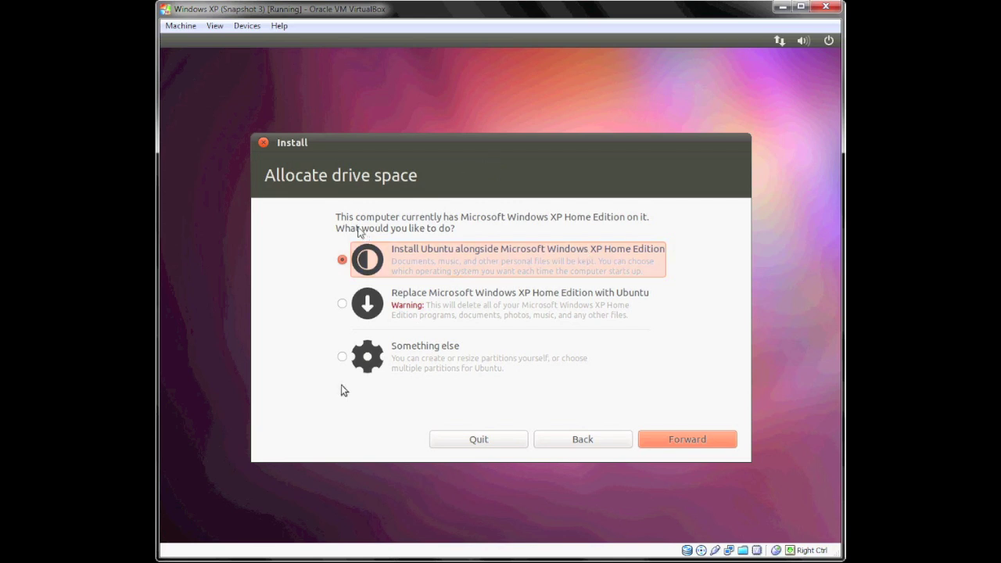
click(394, 364)
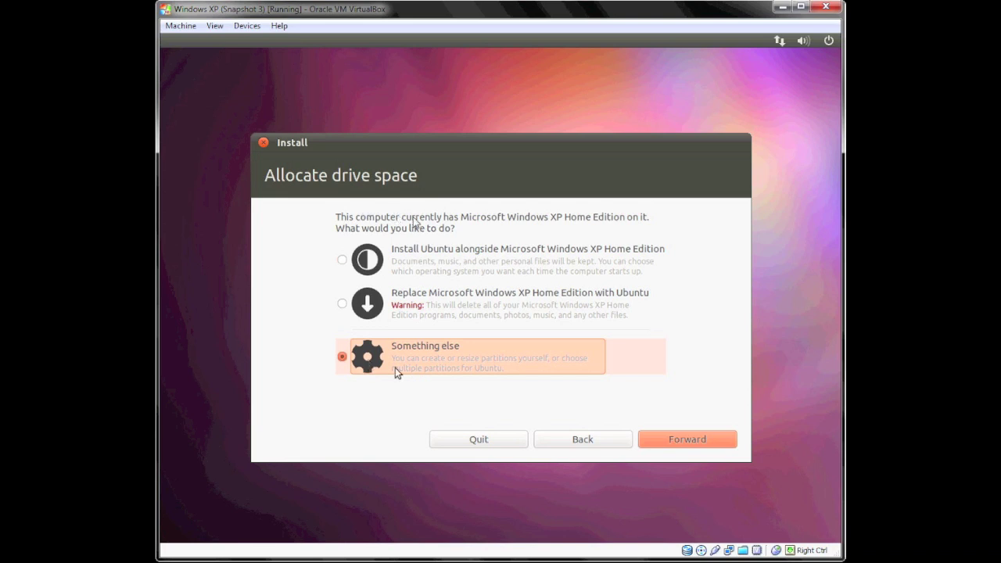
click(644, 443)
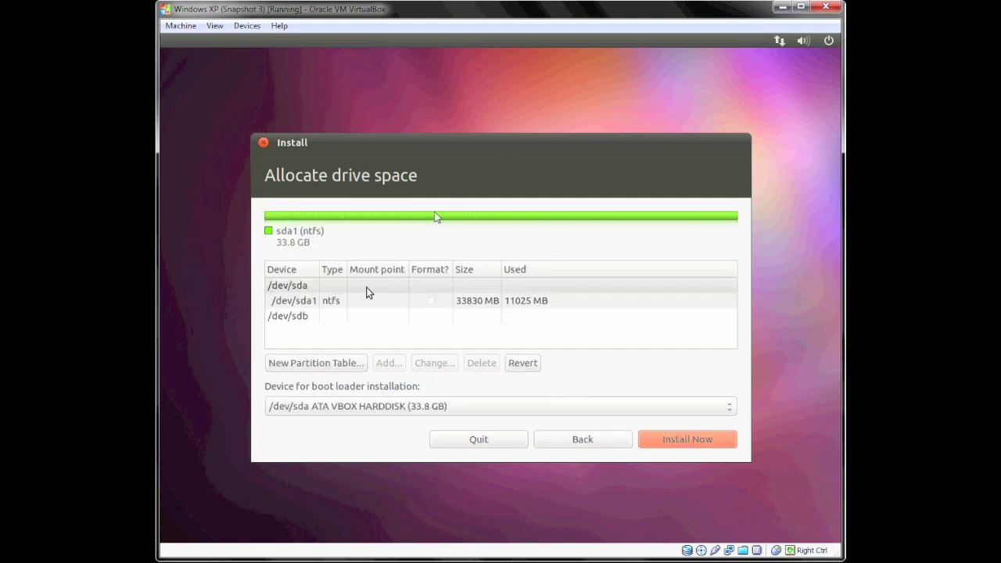
Select the /dev/sdb drive and inspect its context menu without choosing anything
click(286, 317)
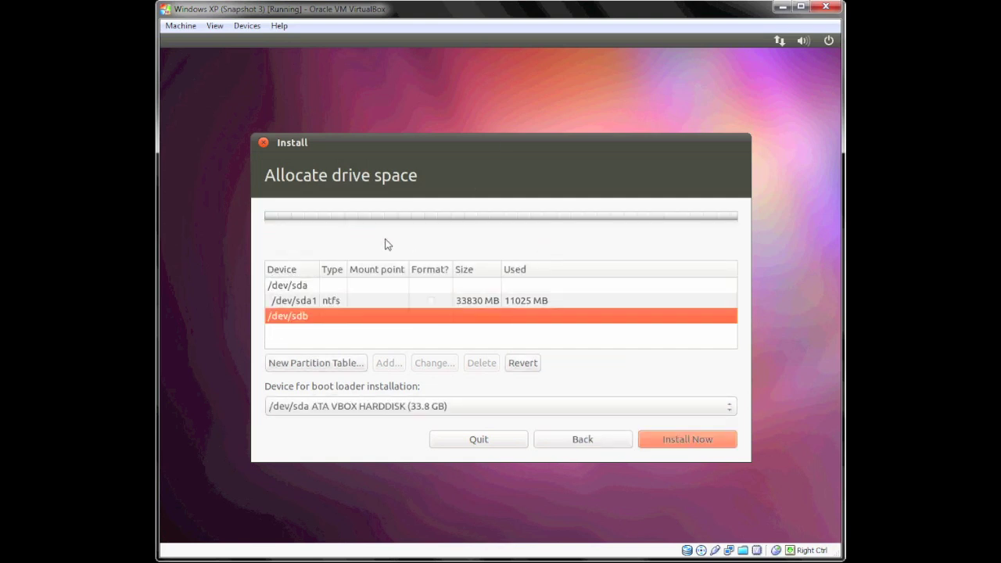
right_click(329, 323)
click(311, 332)
right_click(316, 320)
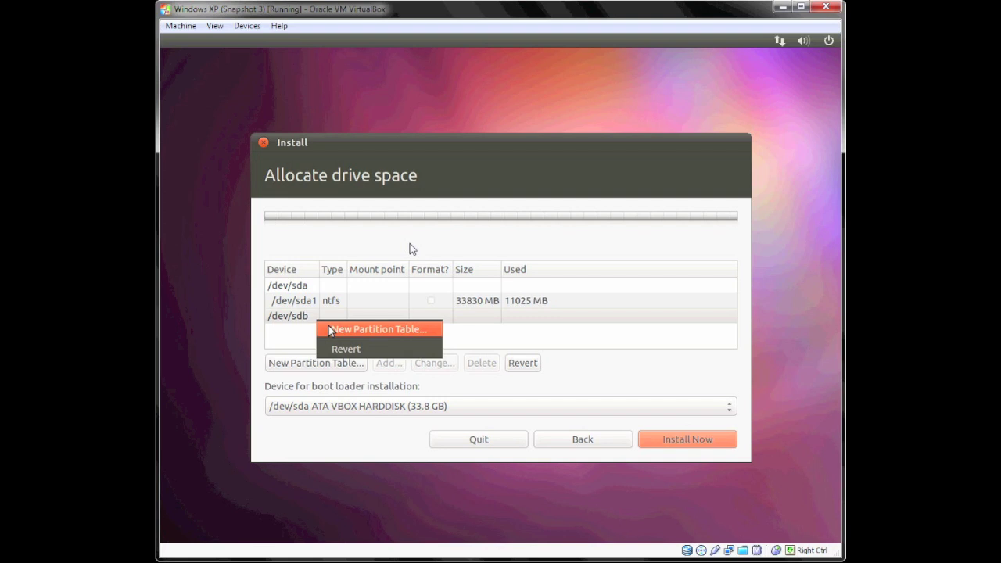
click(303, 323)
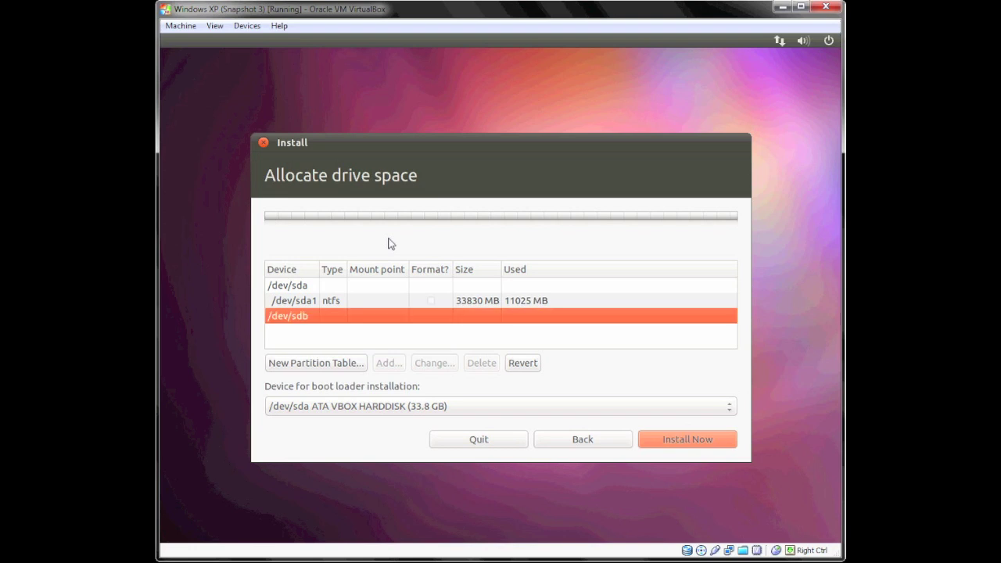
right_click(304, 317)
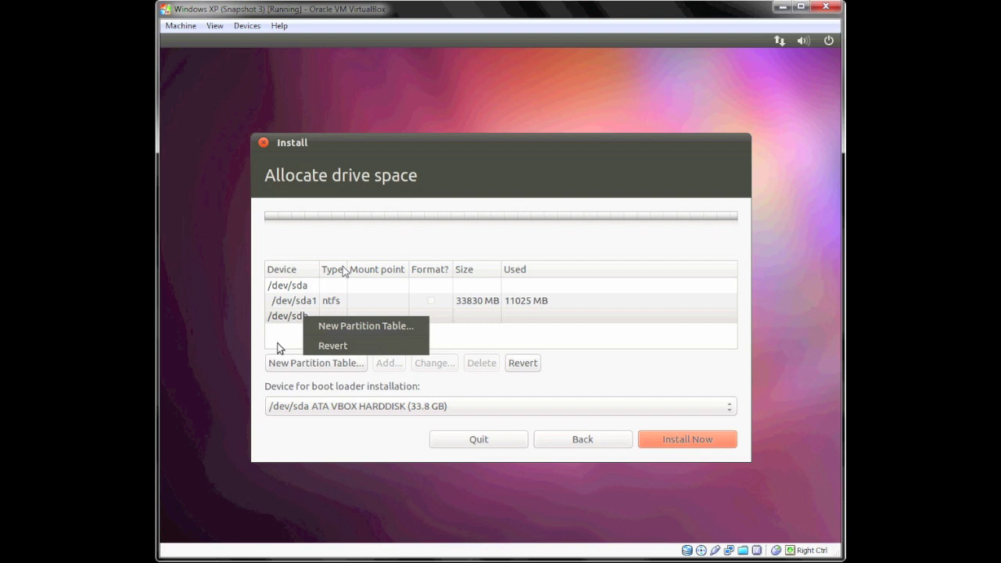
click(277, 347)
Open the boot loader device list to view the available drives, including /dev/sdb
click(373, 408)
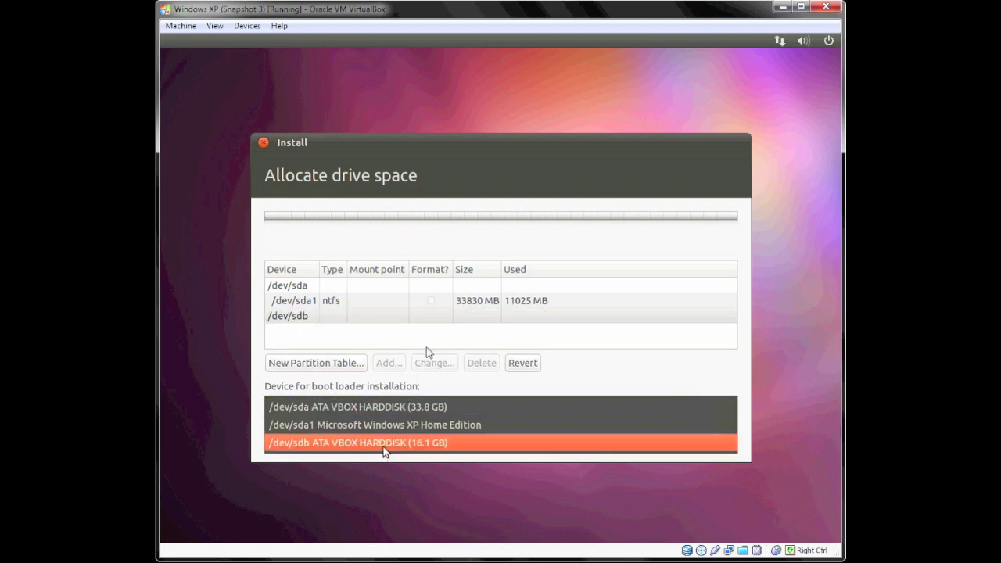
click(444, 373)
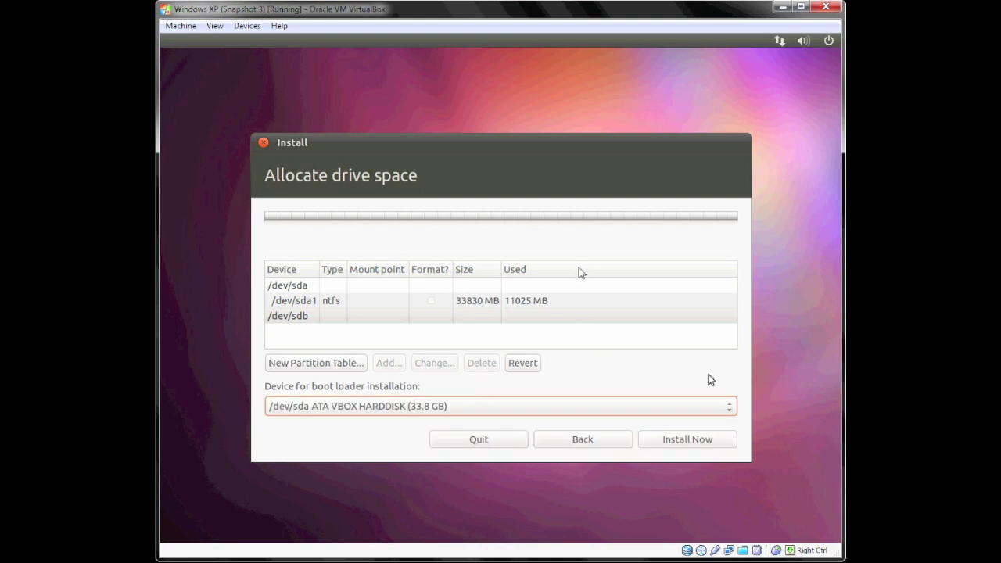
click(636, 412)
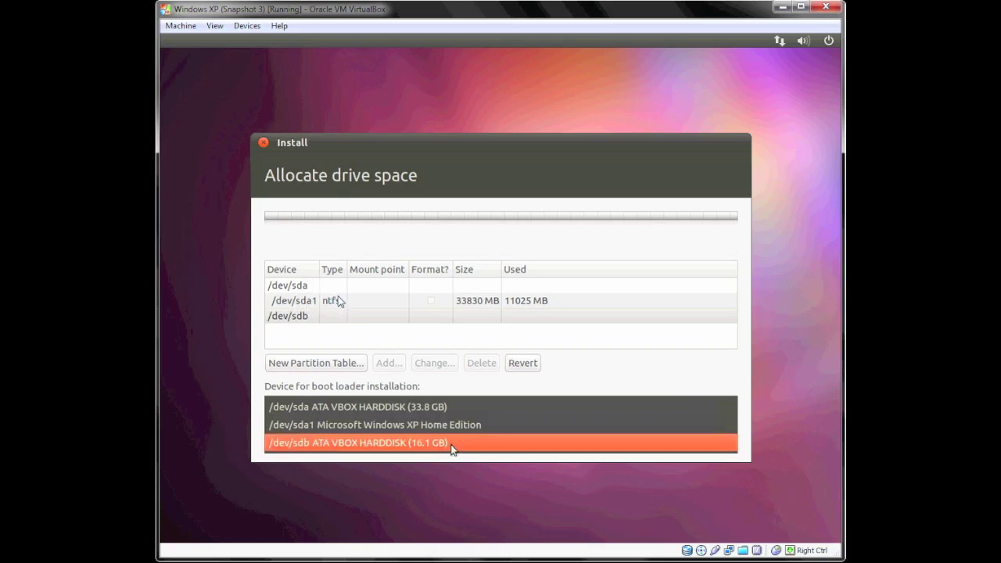
Set the boot loader device to /dev/sdb and give /dev/sdb a new empty partition table
click(452, 448)
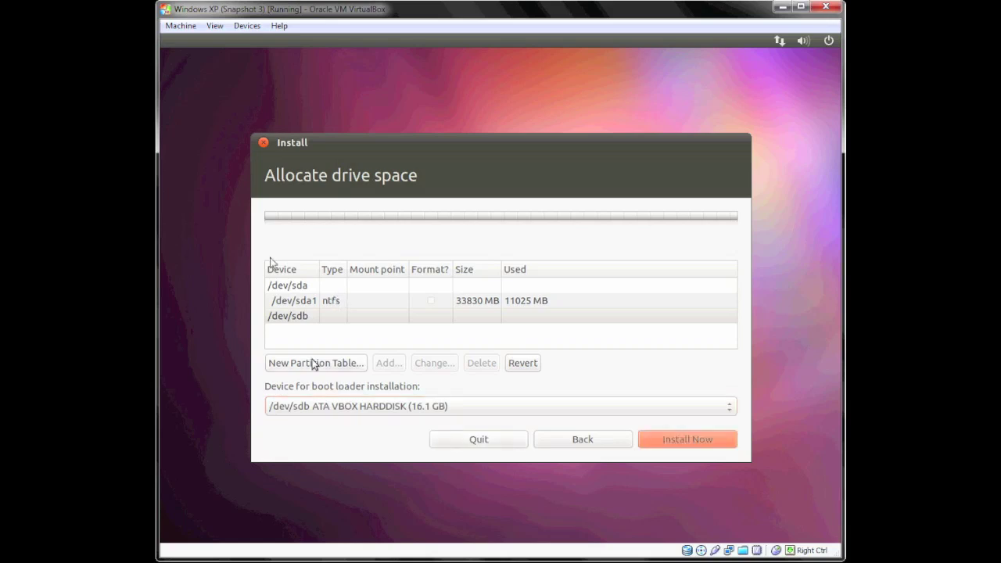
click(312, 317)
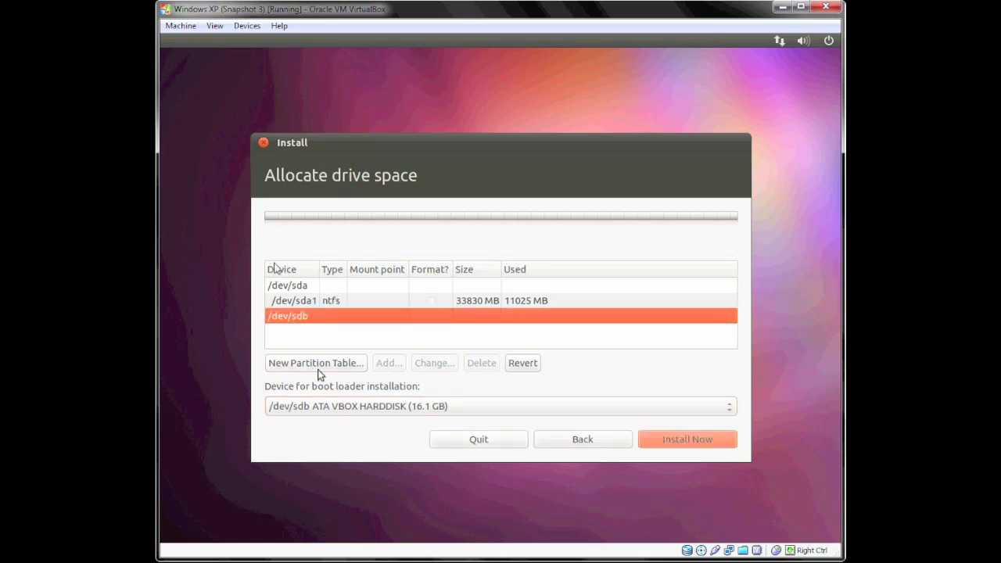
click(318, 367)
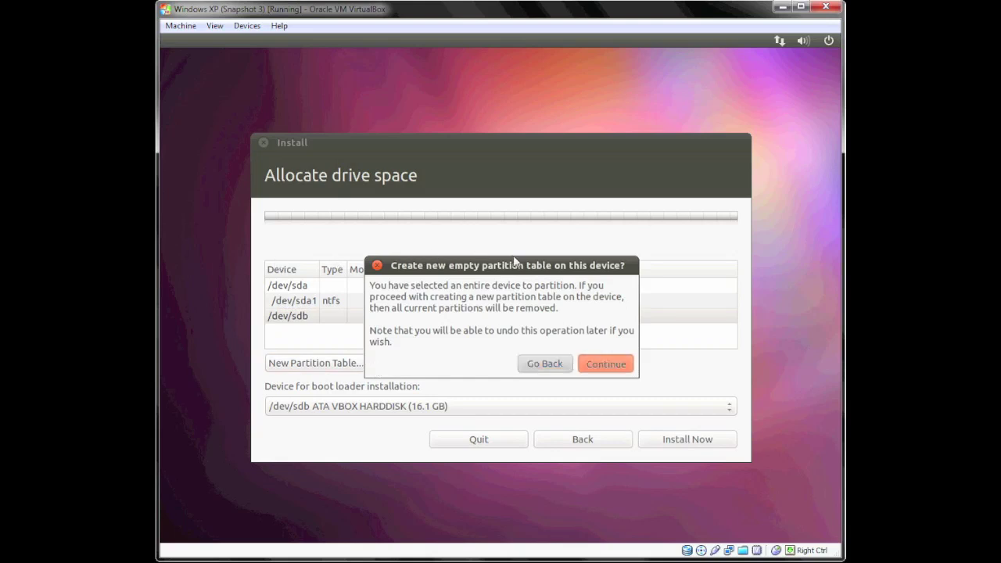
click(607, 363)
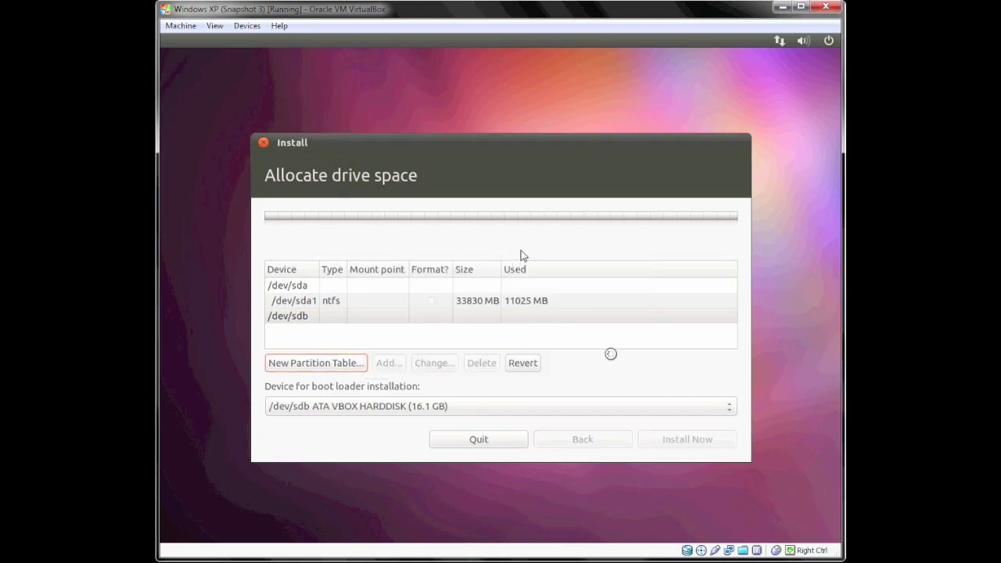
Start an Ext4 partition in the 16106 MB free space, then cancel and reselect /dev/sdb
double_click(437, 331)
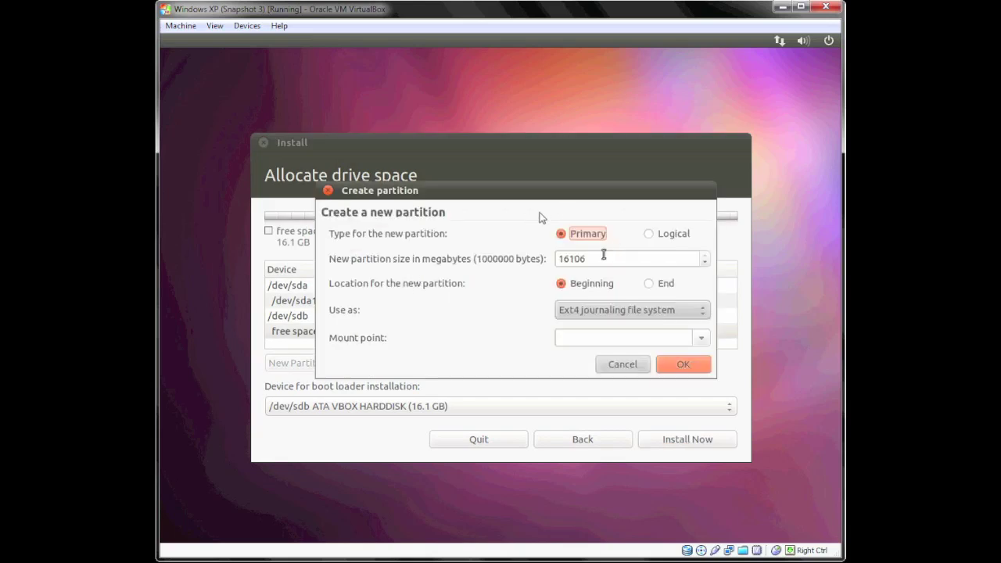
click(617, 311)
click(619, 312)
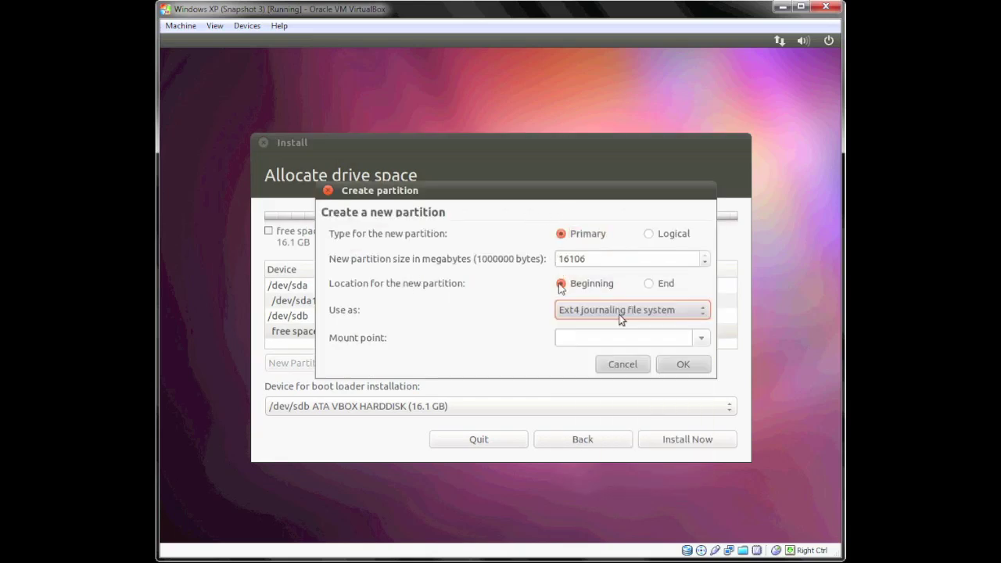
click(630, 367)
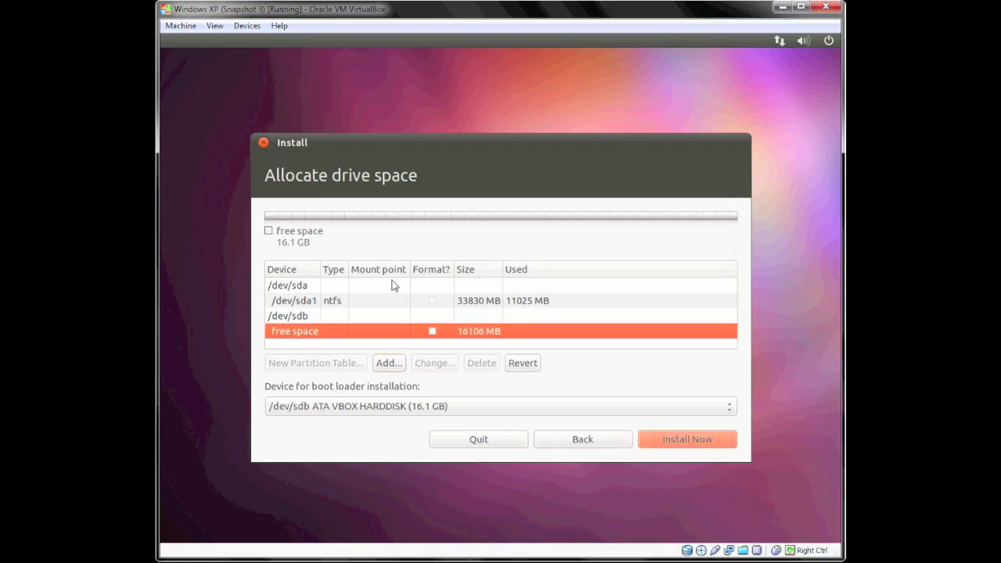
key(Up)
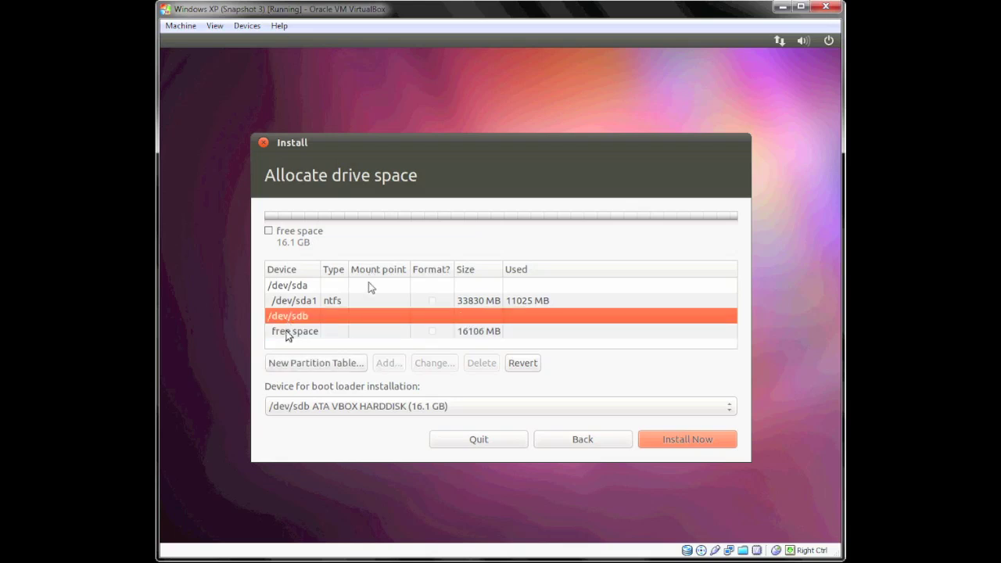
Create a 16106 MB primary Ext4 partition on /dev/sdb, dismissing the missing-root warning at Install Now
key(Down)
click(389, 365)
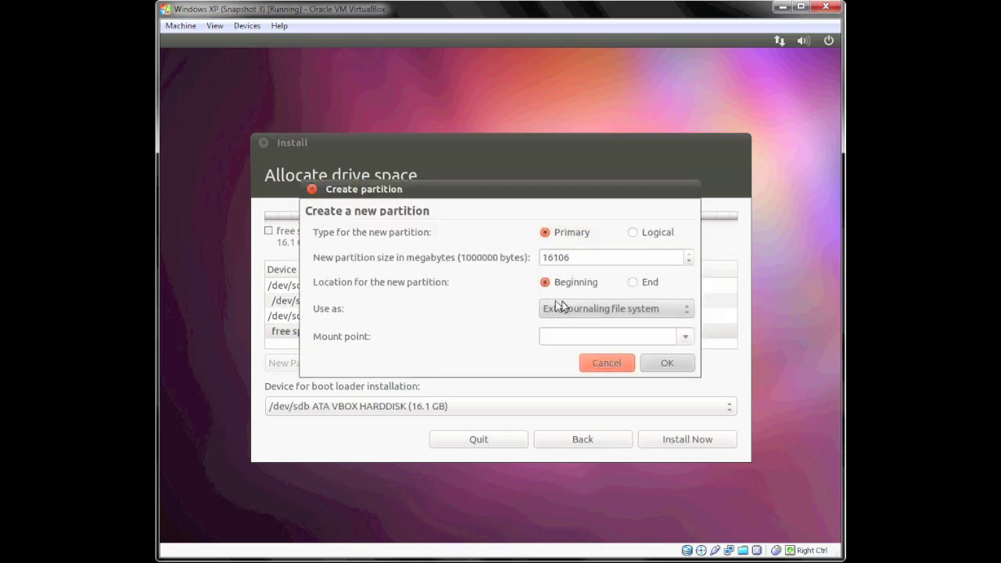
click(658, 339)
click(659, 338)
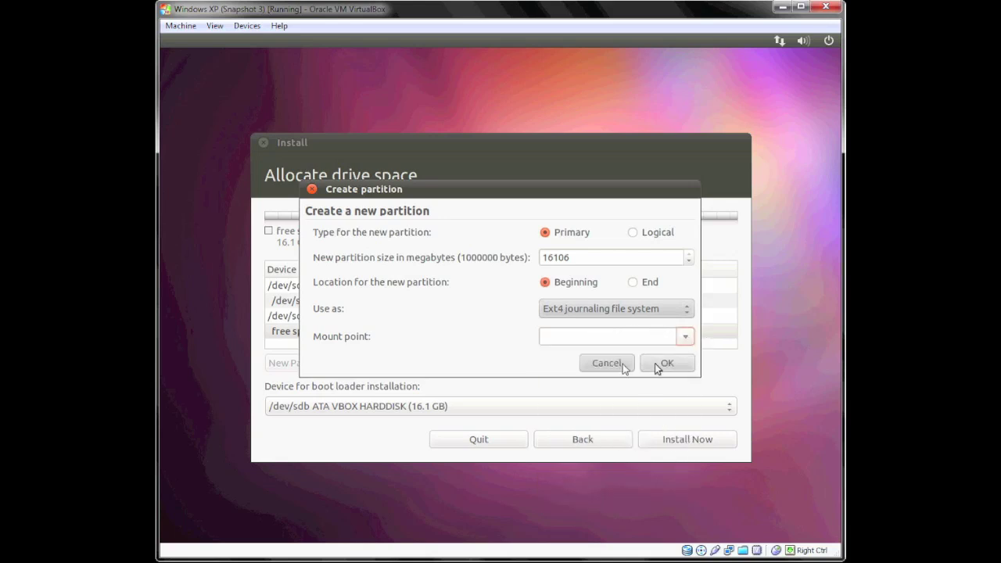
click(630, 364)
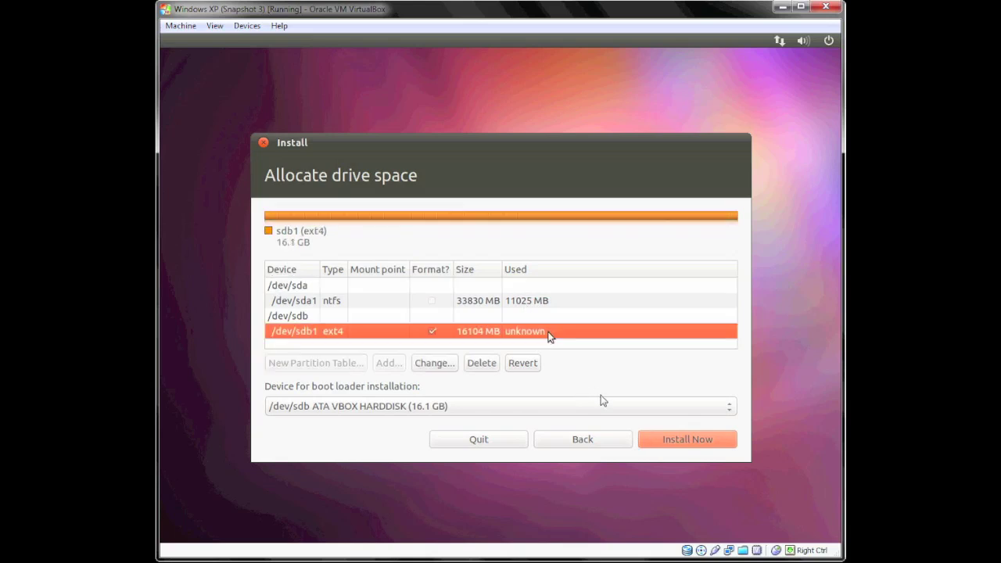
click(658, 440)
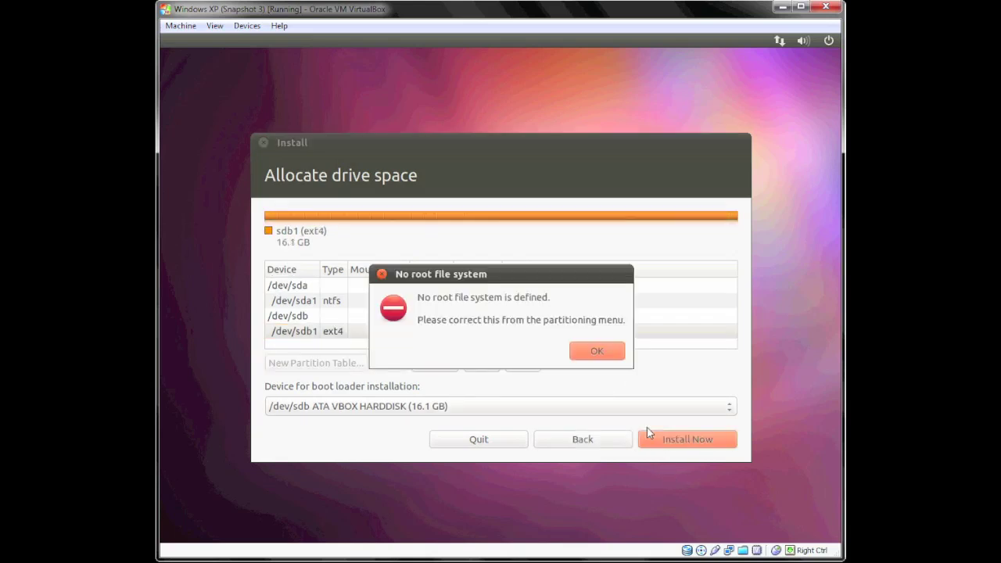
click(614, 352)
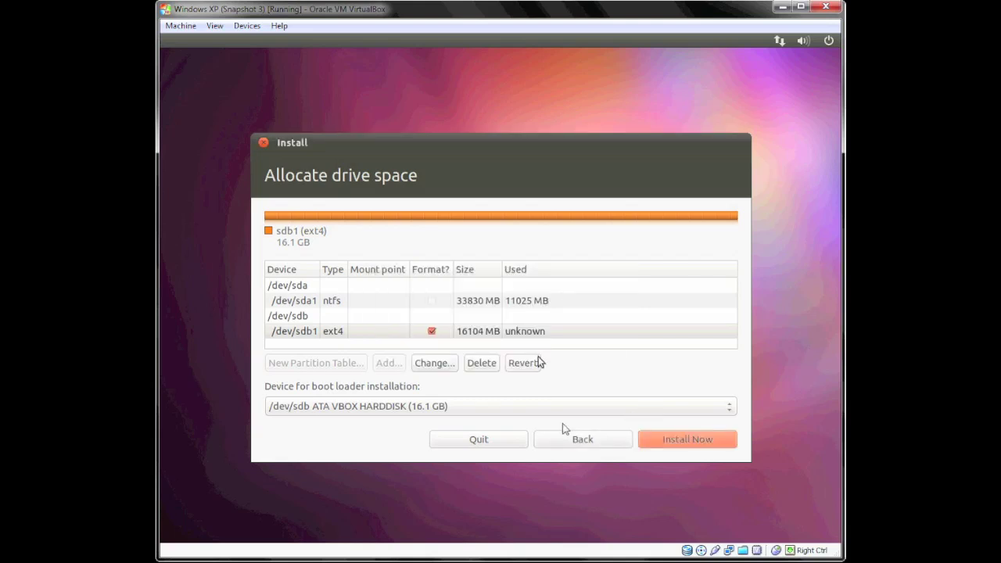
Mount sdb1 as the root file system / and start installing without a swap partition
right_click(504, 337)
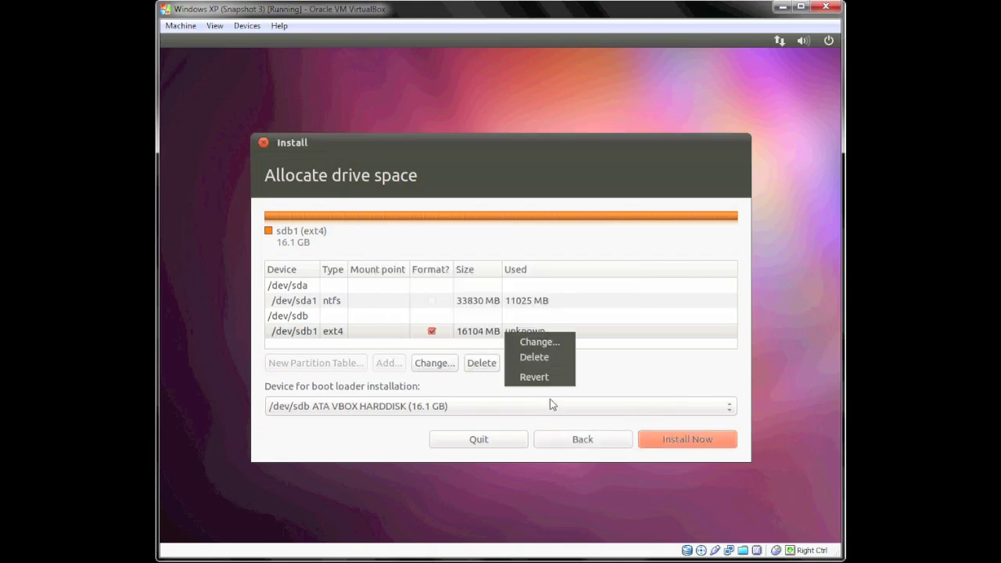
click(513, 342)
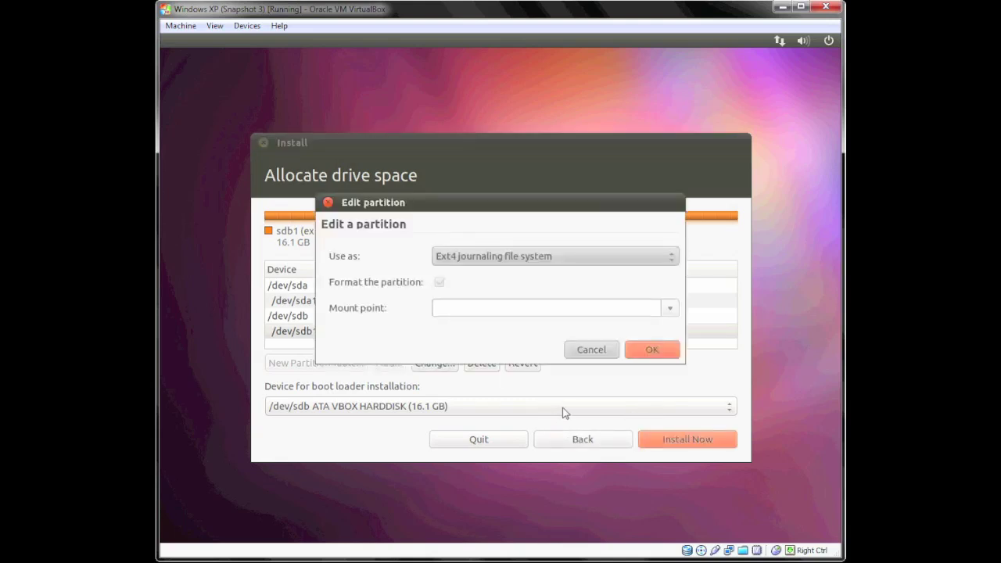
click(669, 308)
click(635, 328)
click(633, 353)
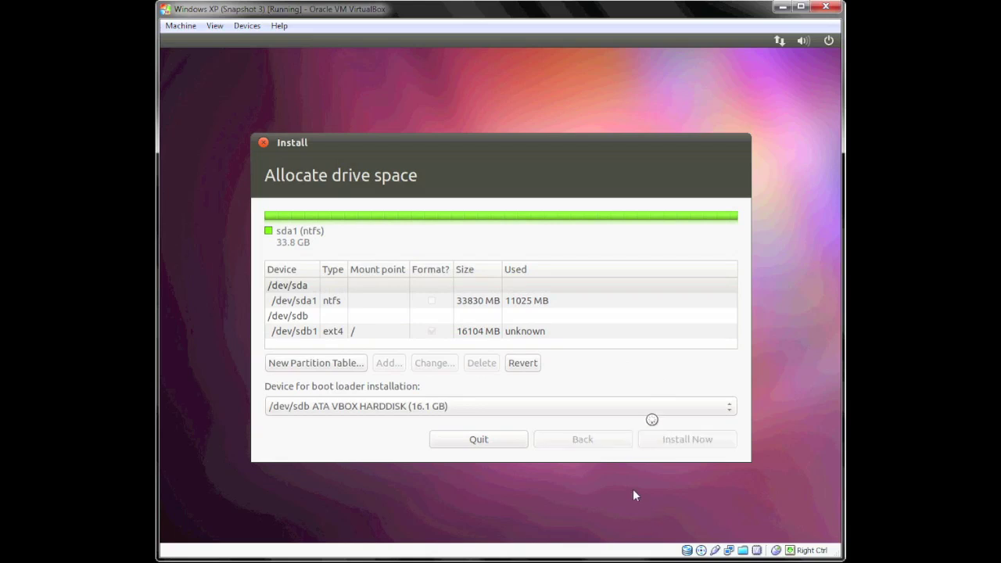
click(654, 436)
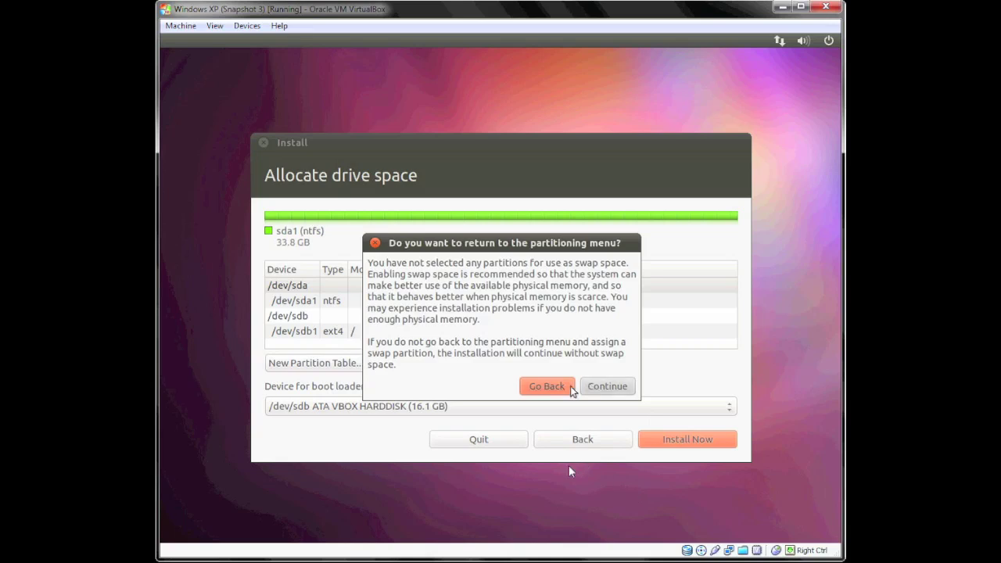
click(590, 387)
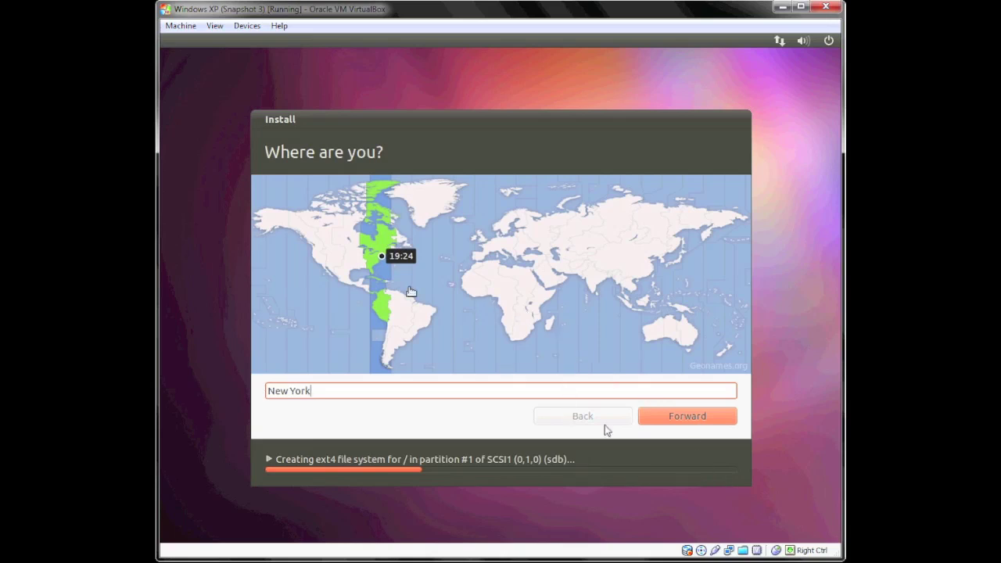
Set the time zone location to Tampa, Florida, United States and continue
click(373, 272)
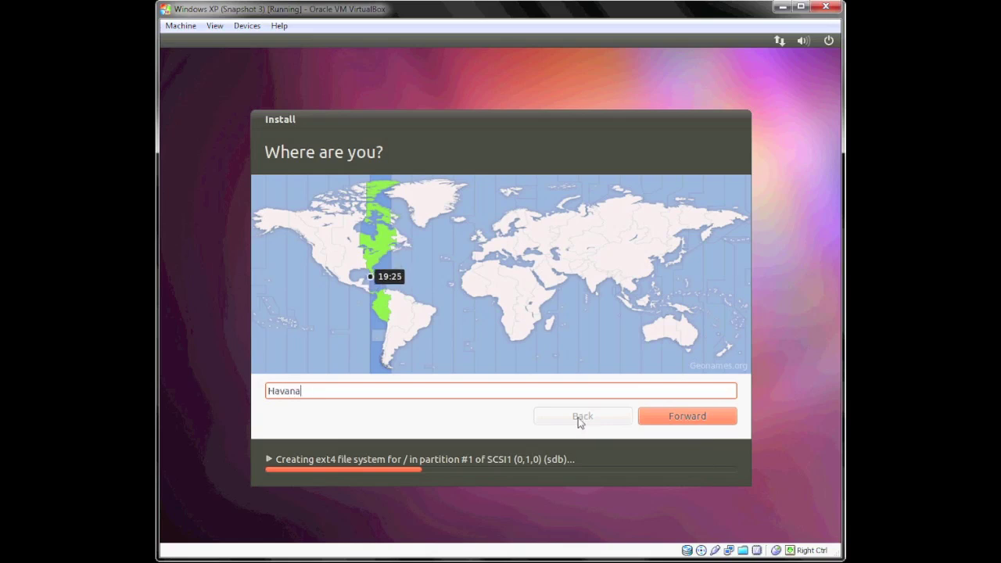
click(374, 272)
double_click(324, 387)
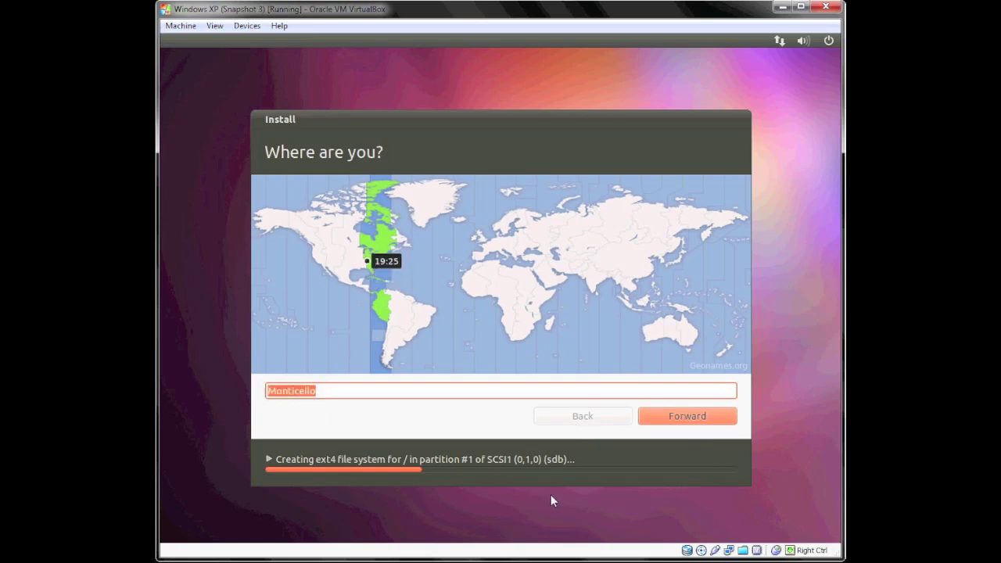
text(Tampa)
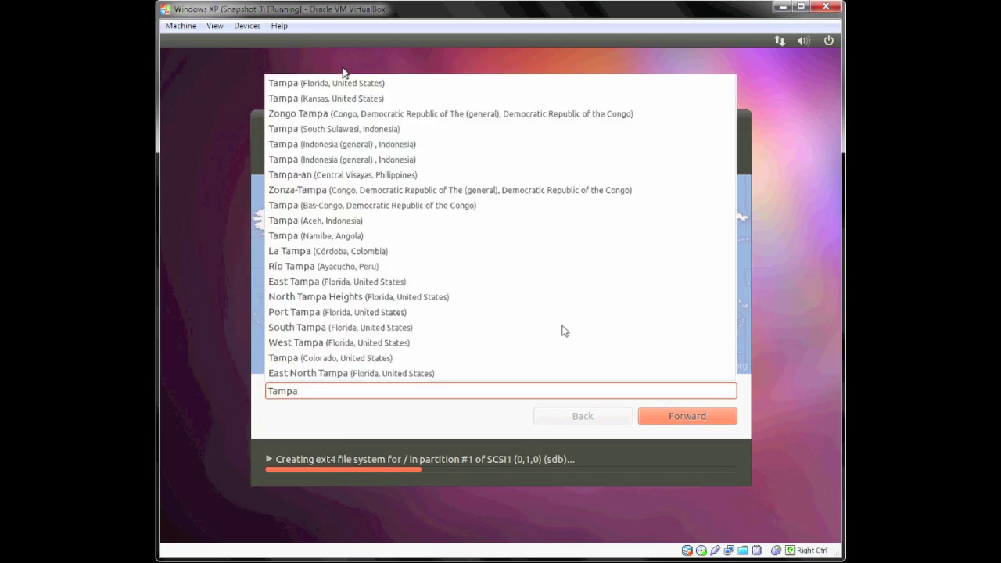
click(340, 83)
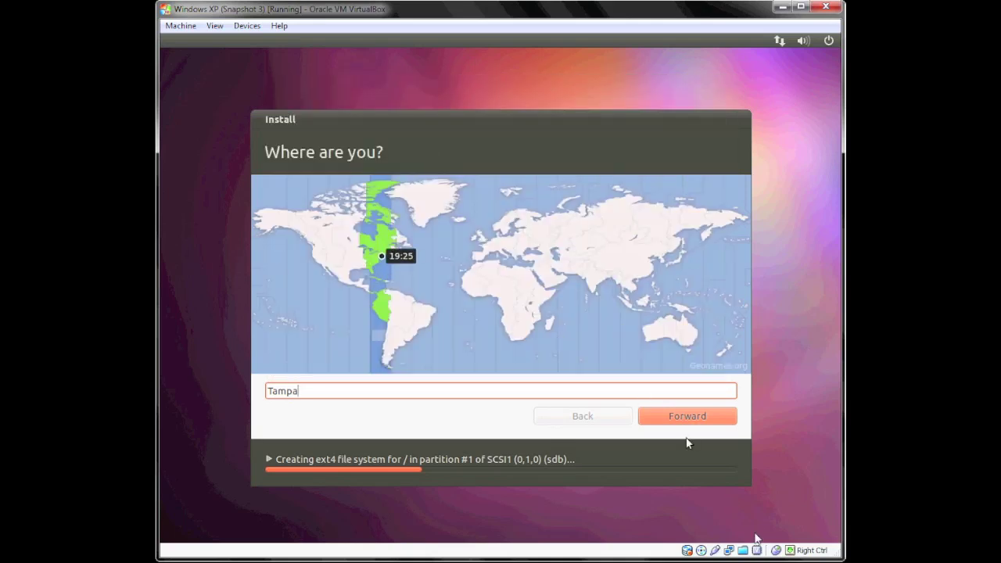
click(687, 416)
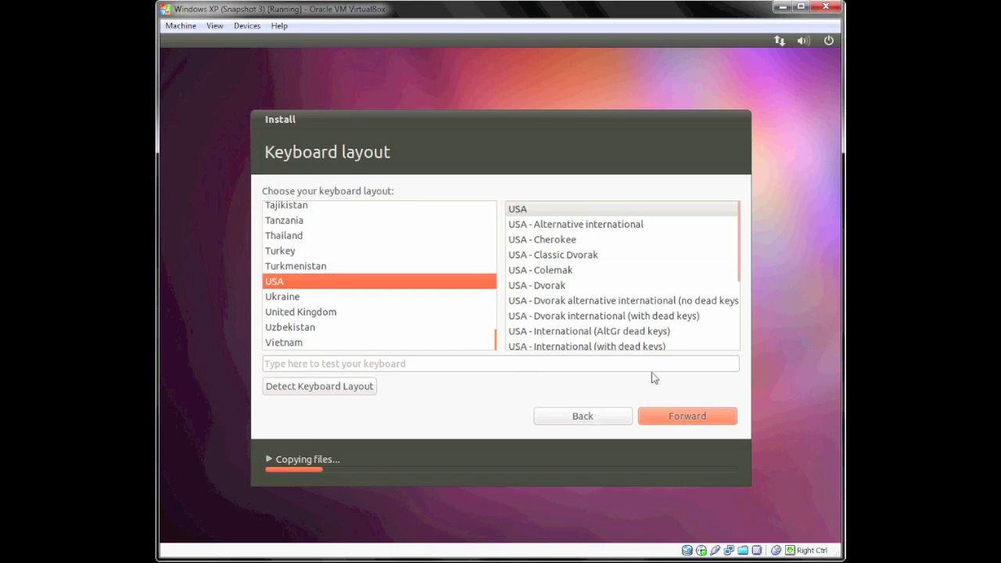
Keep the USA keyboard layout, test it by typing 'hello youtube!! :)', and continue
click(555, 215)
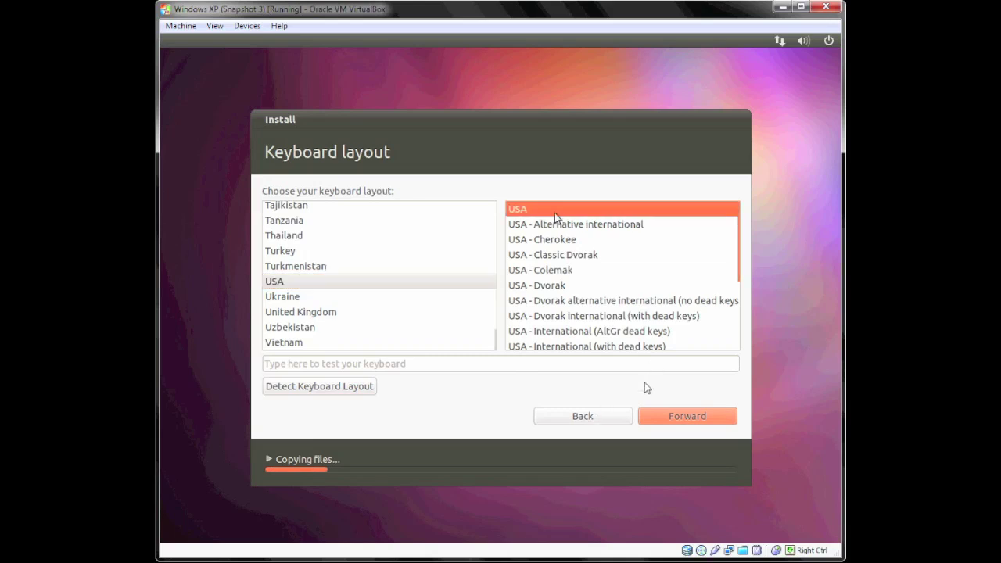
key(Tab)
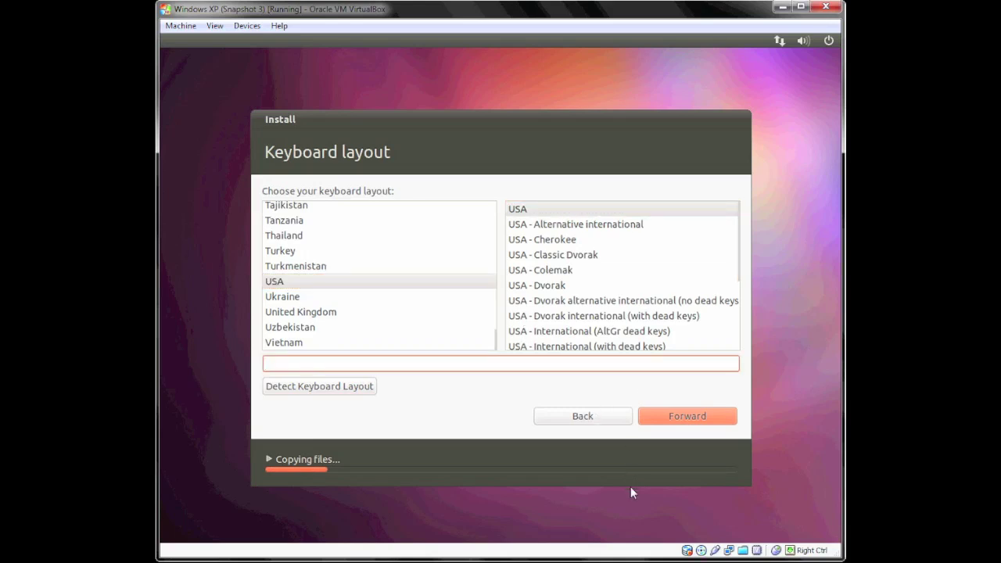
text(hello youtube!! :))
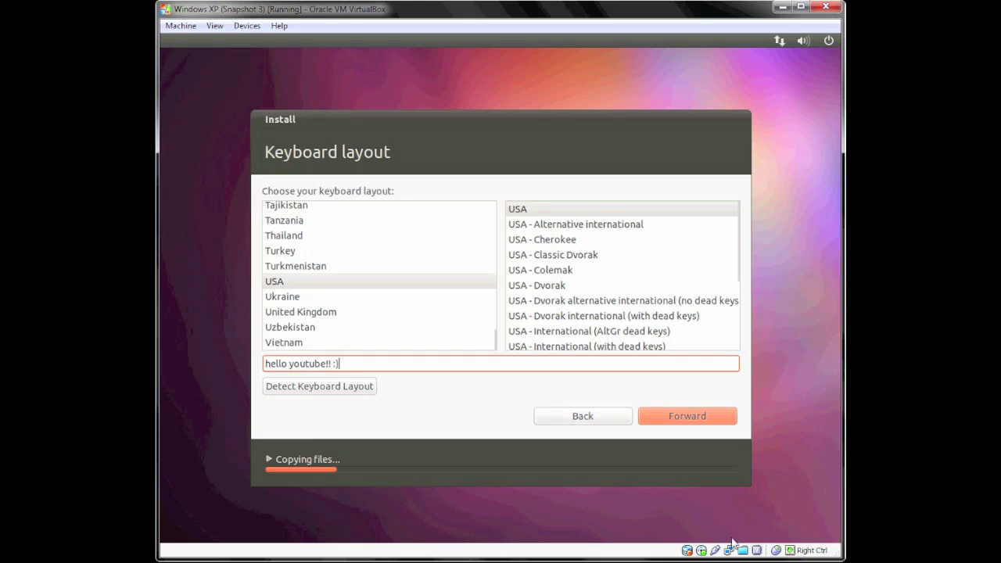
click(703, 427)
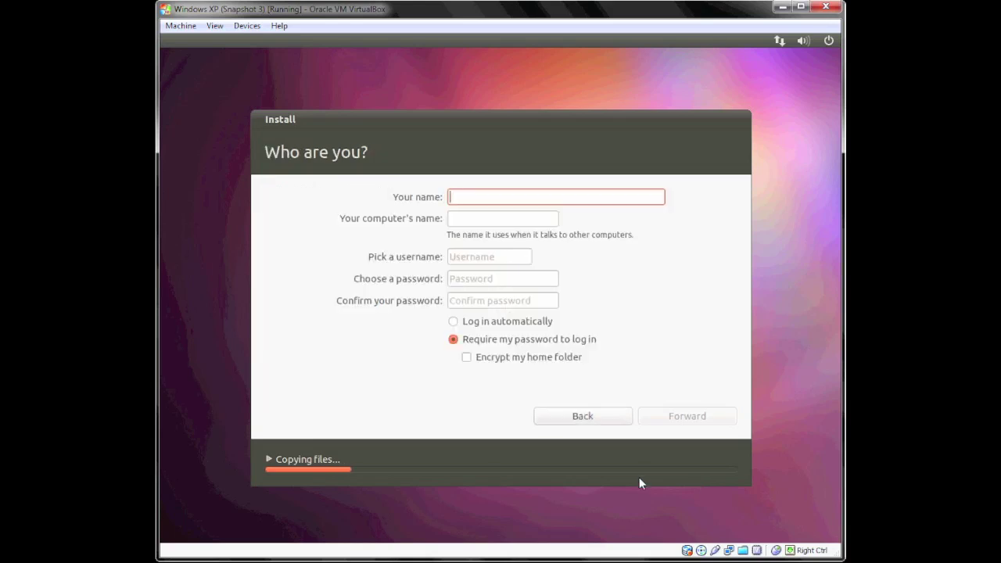
Enter the user's name and the account password twice, enable automatic login, and continue
text(Joshua)
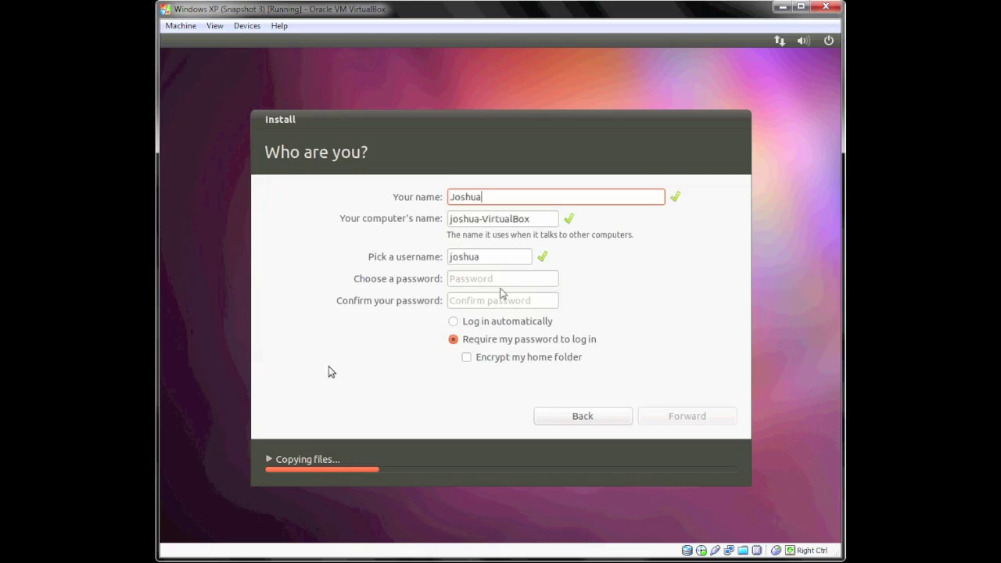
key(Tab)
key(Tab)
key(Tab)
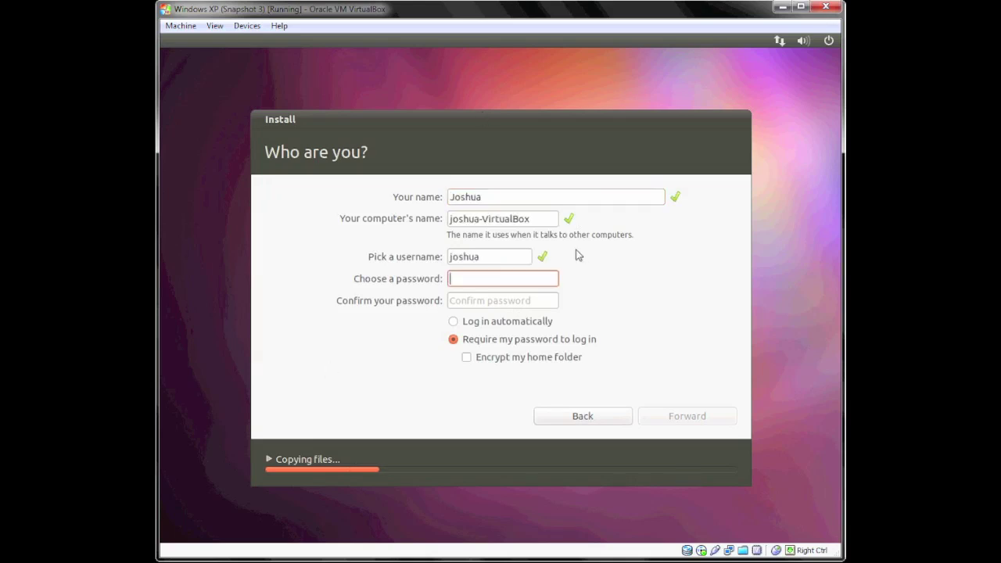
text(********)
key(Tab)
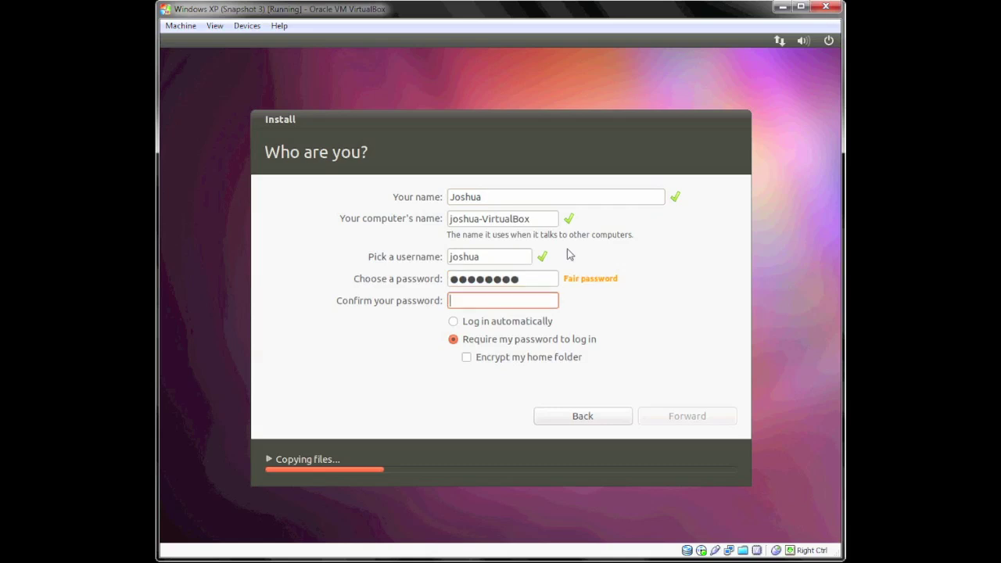
text(********)
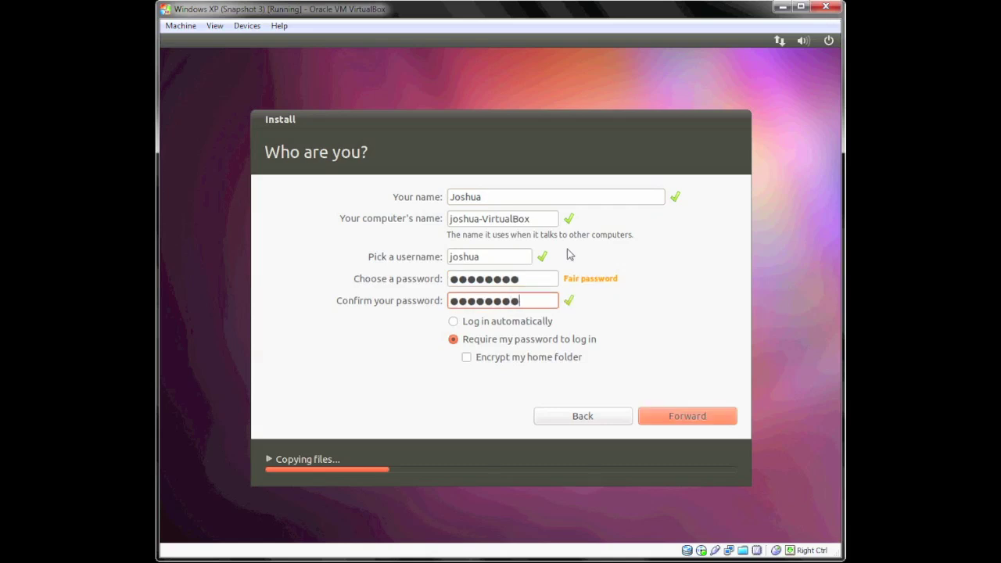
click(459, 321)
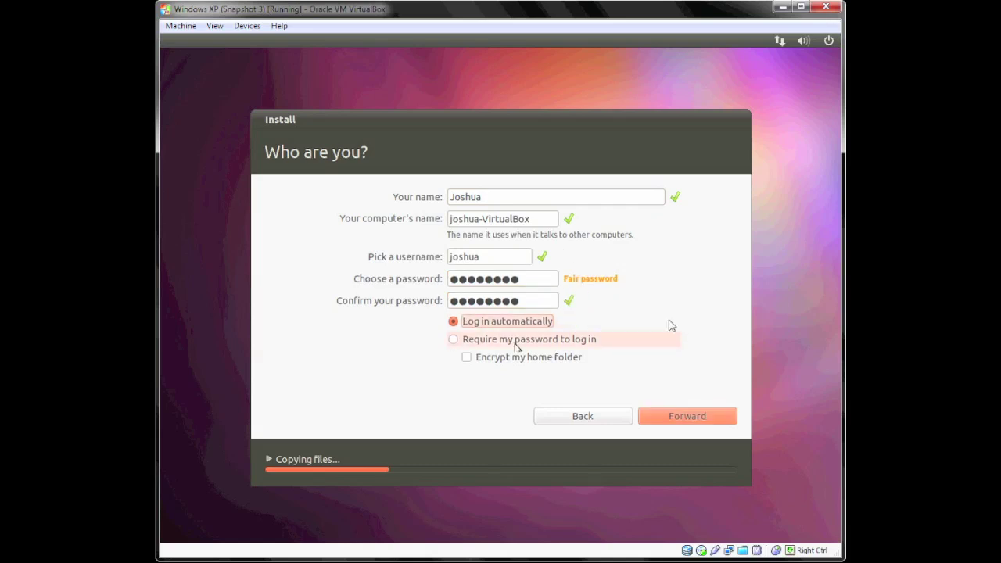
click(690, 416)
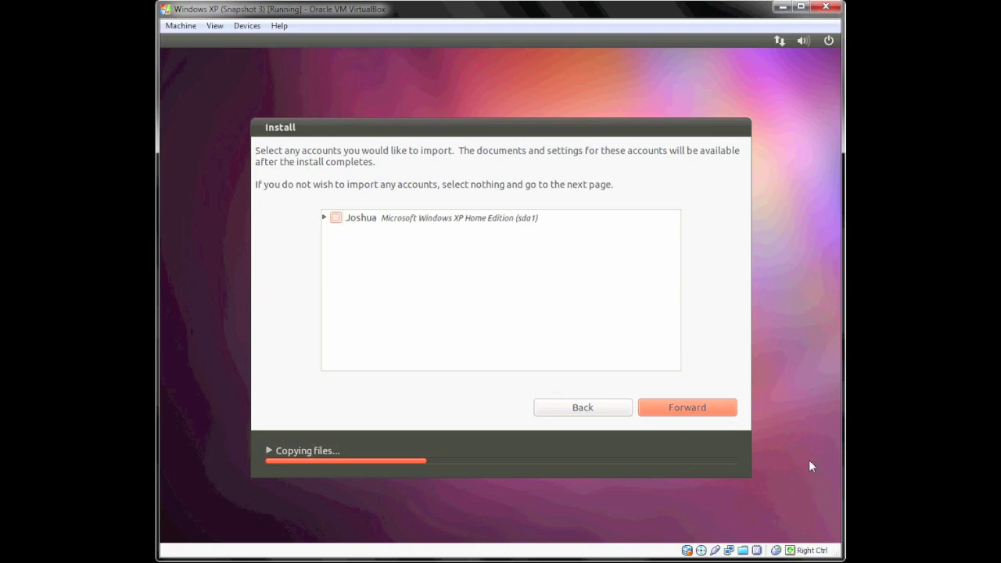
Skip importing any Windows accounts and let the installation run until Installation Complete appears
click(699, 403)
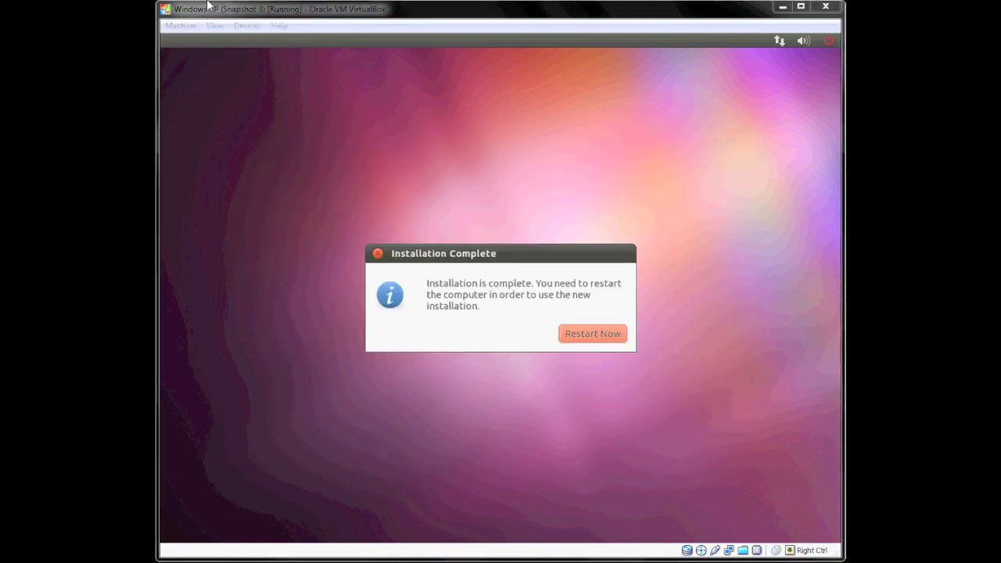
click(209, 8)
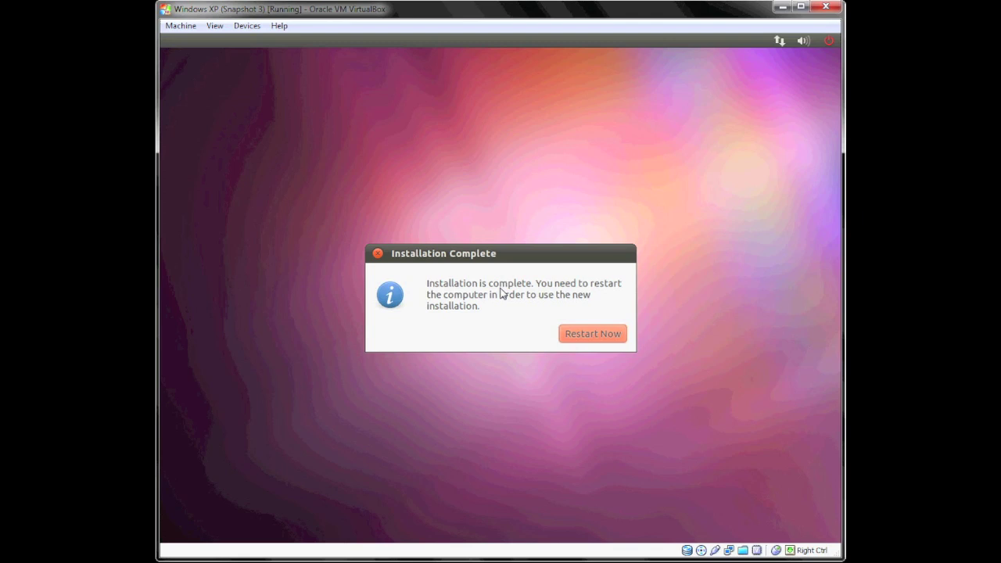
Restart the VM and pick the hard disk from the F12 boot menu to reach GRUB
click(600, 333)
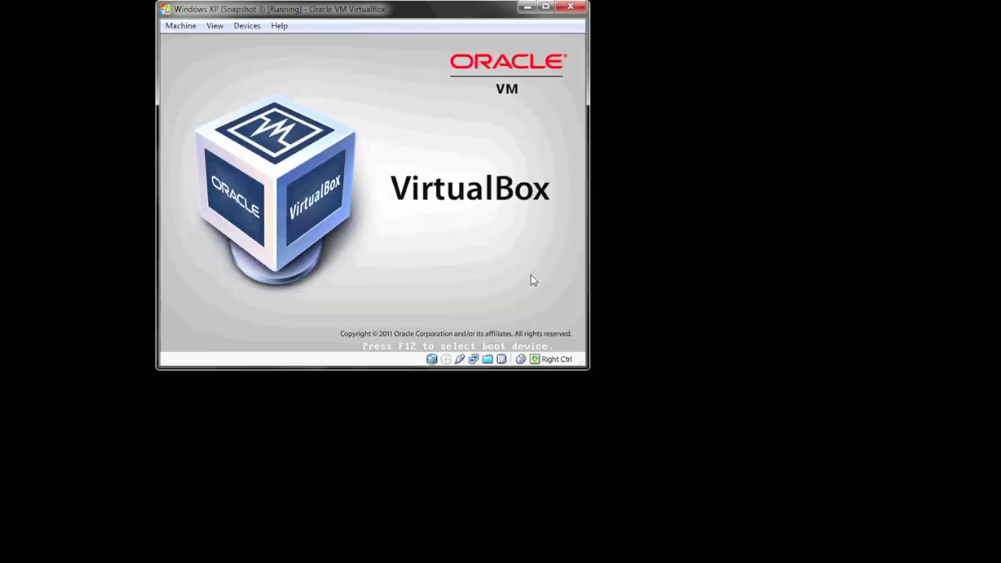
key(F12)
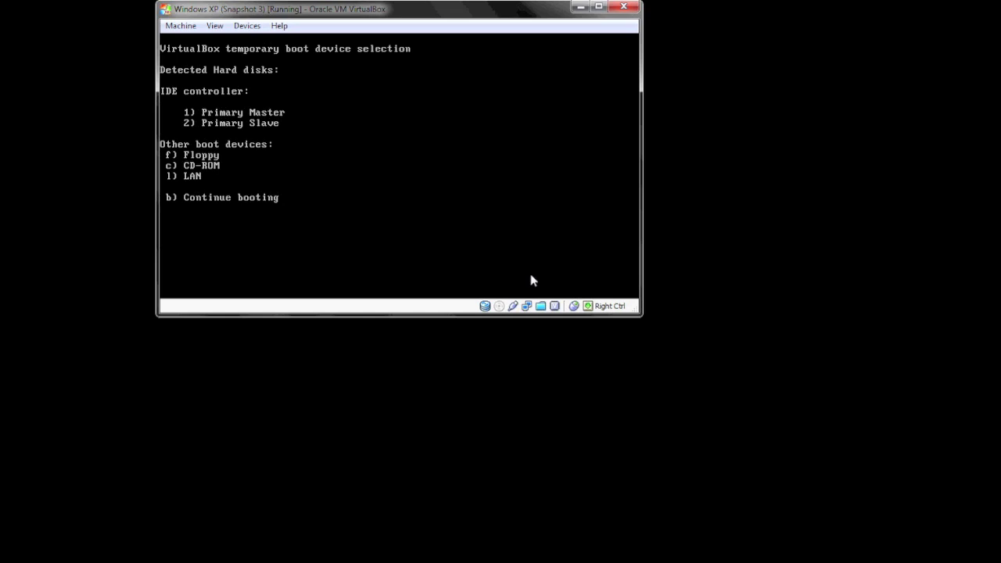
key(2)
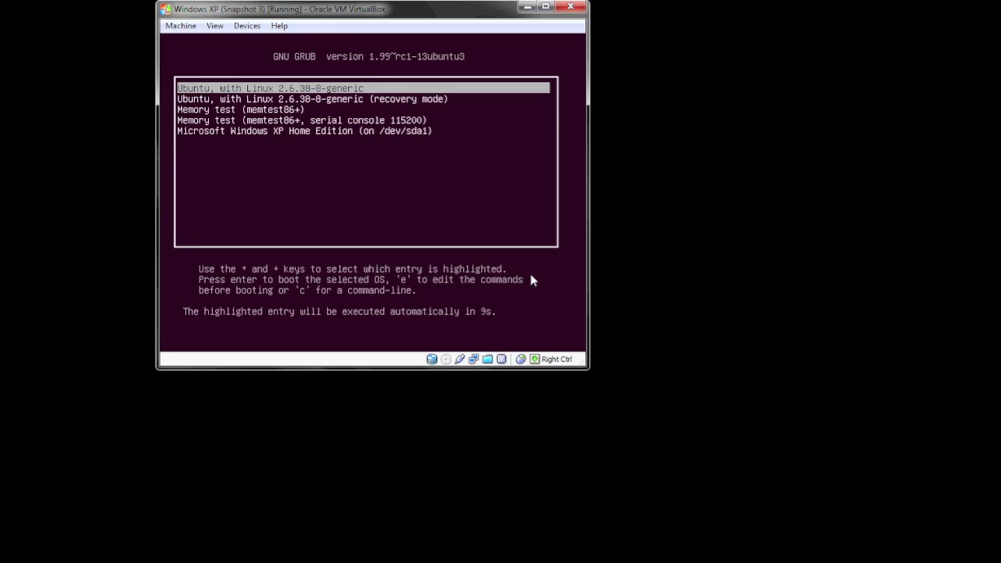
Boot the 'Ubuntu, with Linux 2.6.38-8-generic' GRUB entry to the auto-login desktop
key(Return)
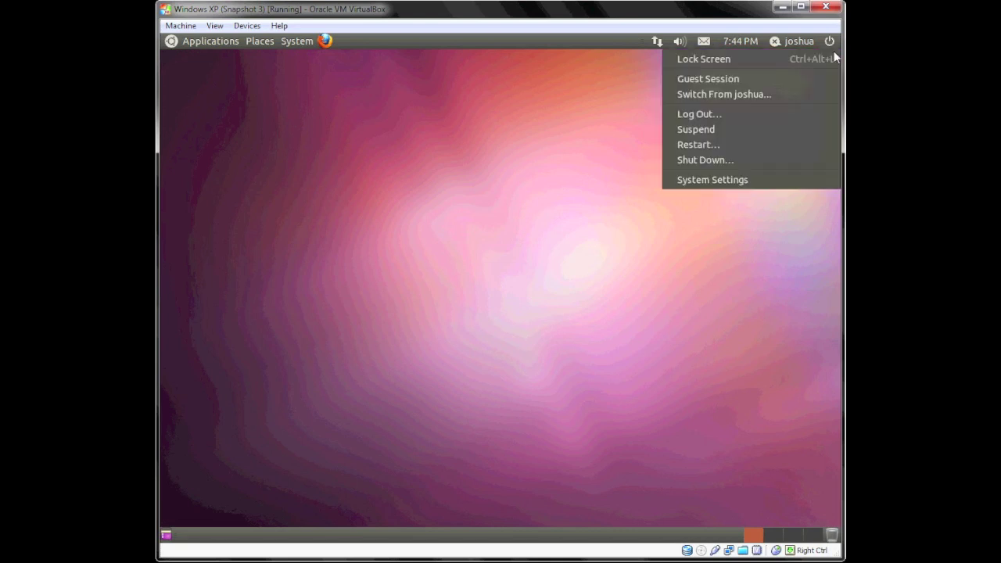
Cancel an accidental Shut Down prompt, then restart Ubuntu from the top-panel power menu
click(788, 157)
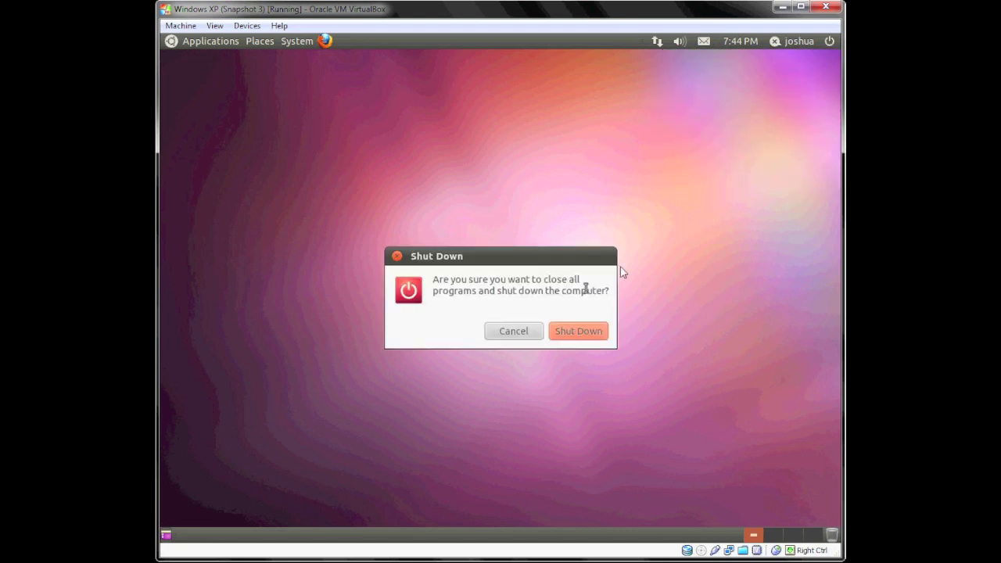
click(512, 335)
click(830, 41)
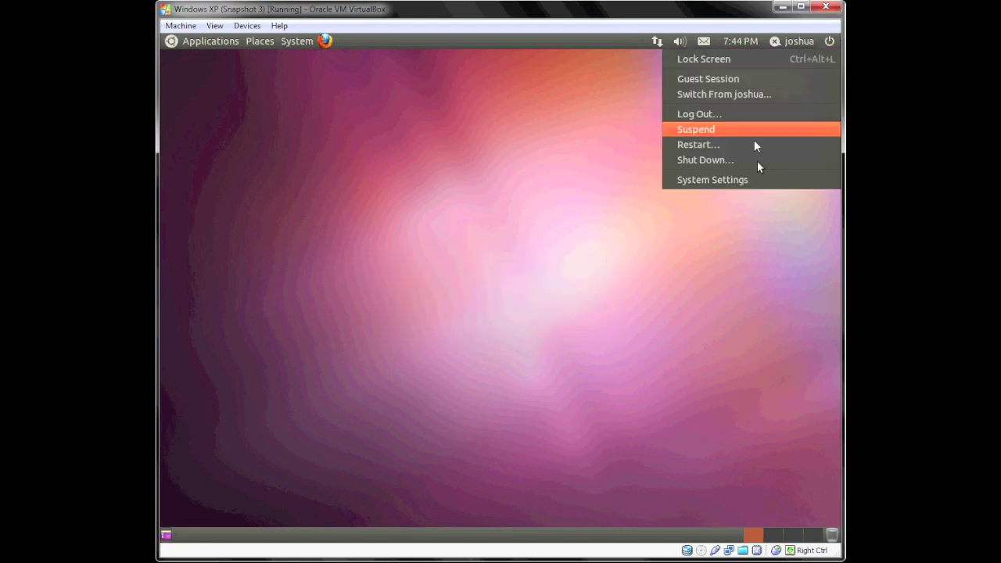
click(743, 145)
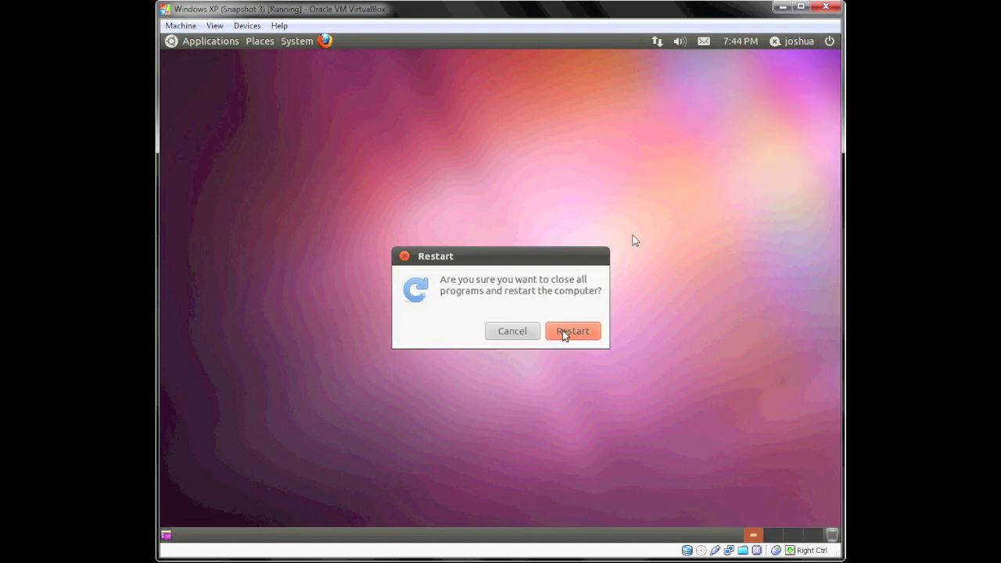
click(563, 333)
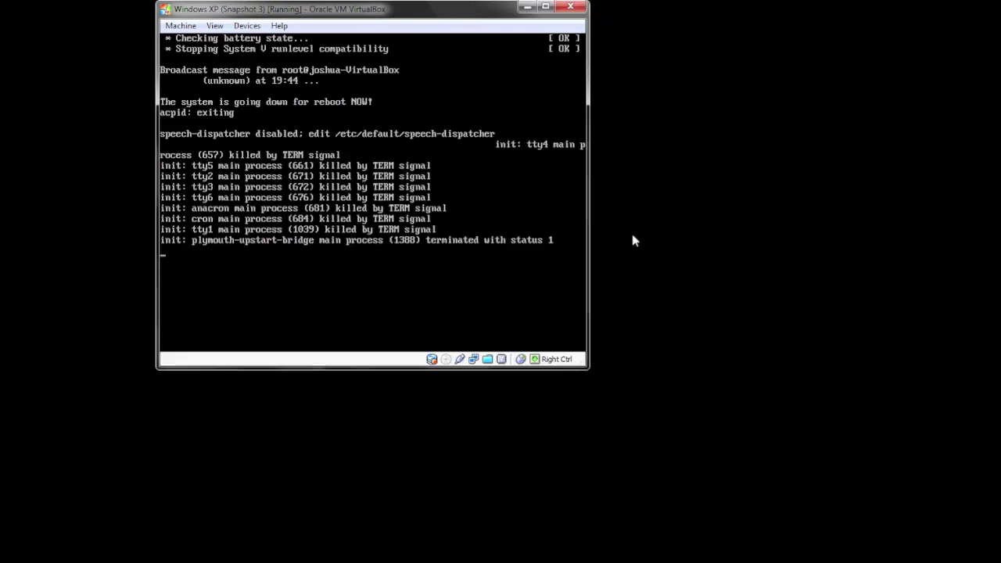